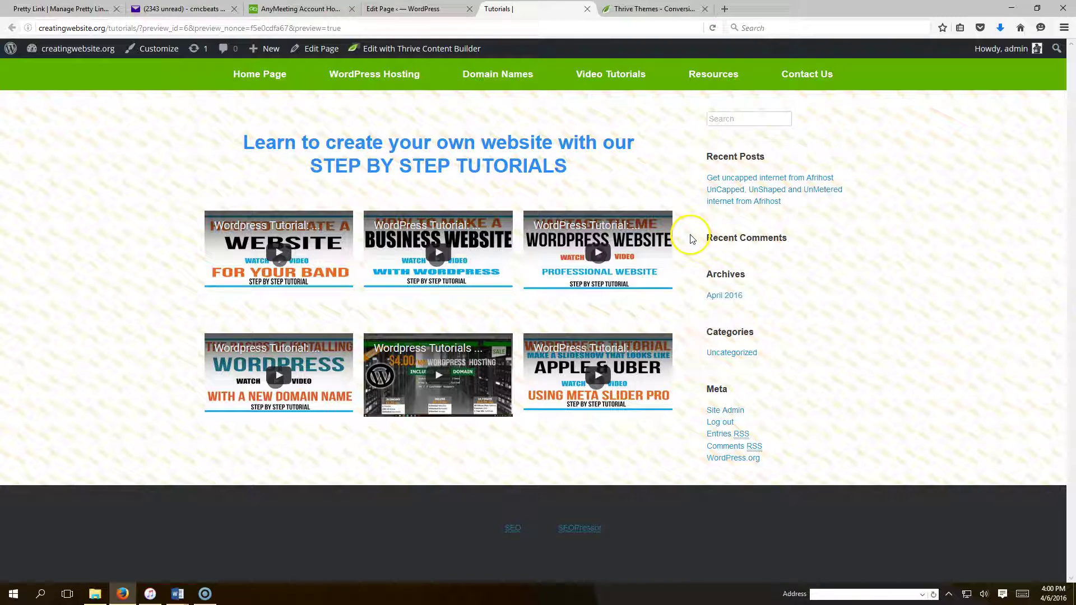
# Open Tutorials from All Pages in the editor, declining the Page Builder content-copy prompt
pyautogui.click(404, 9)
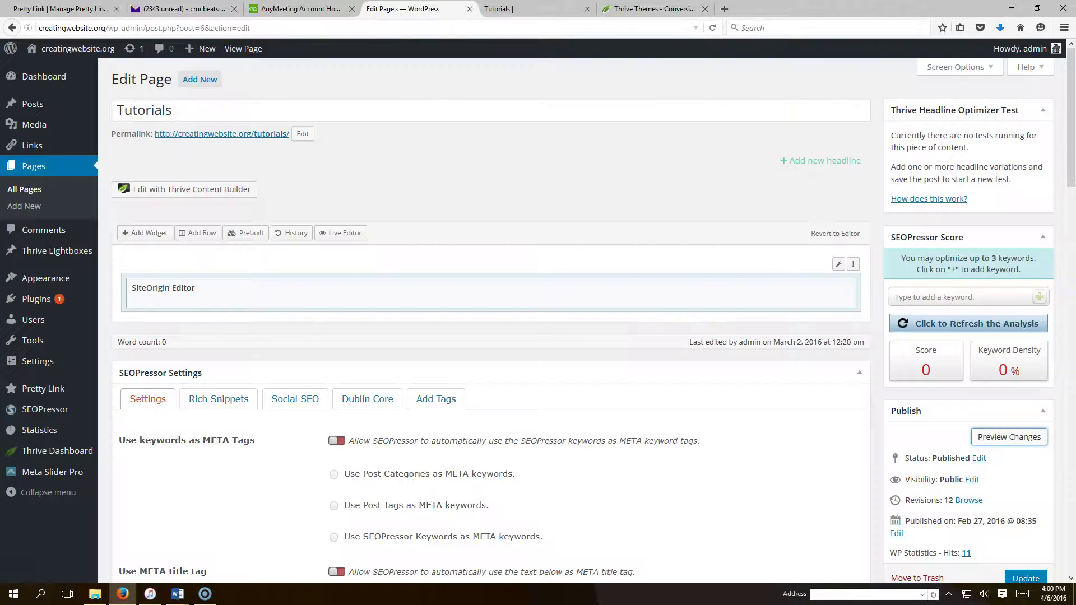
pyautogui.click(46, 173)
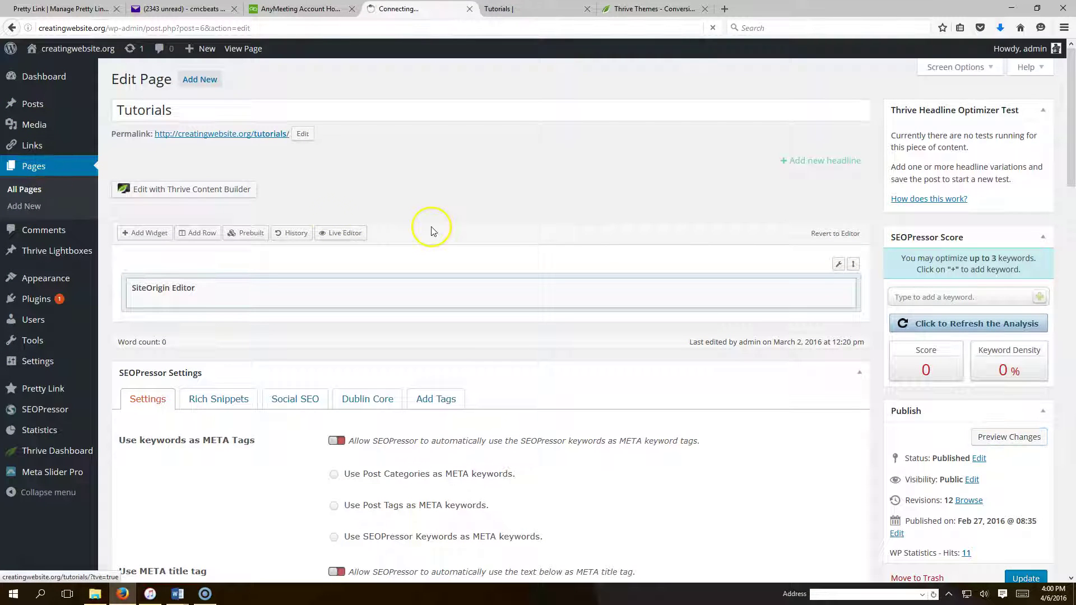
pyautogui.hotkey('ctrl', 'Tab')
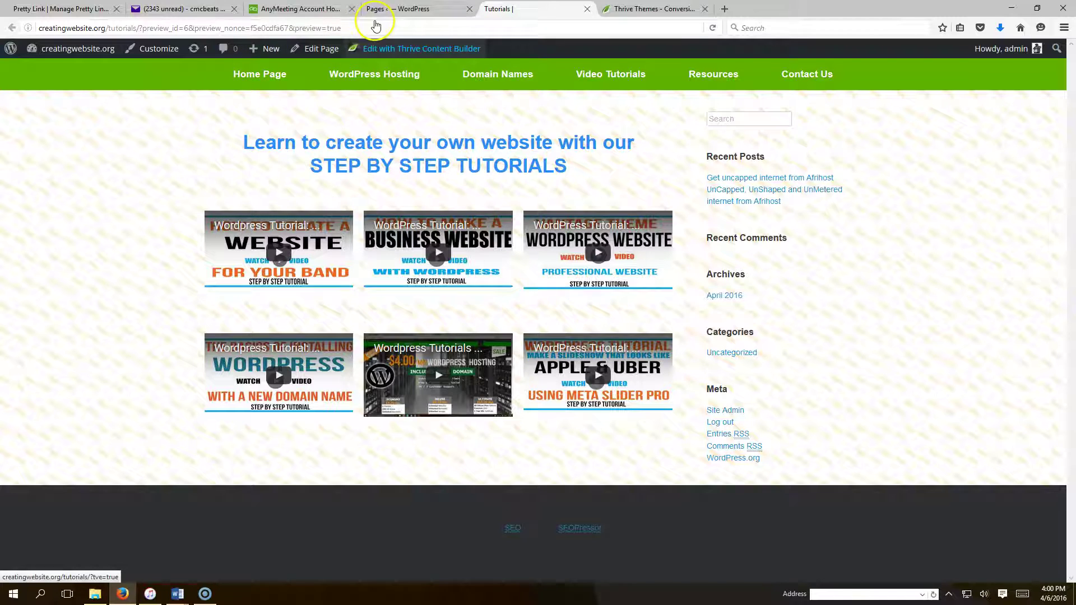
pyautogui.click(400, 8)
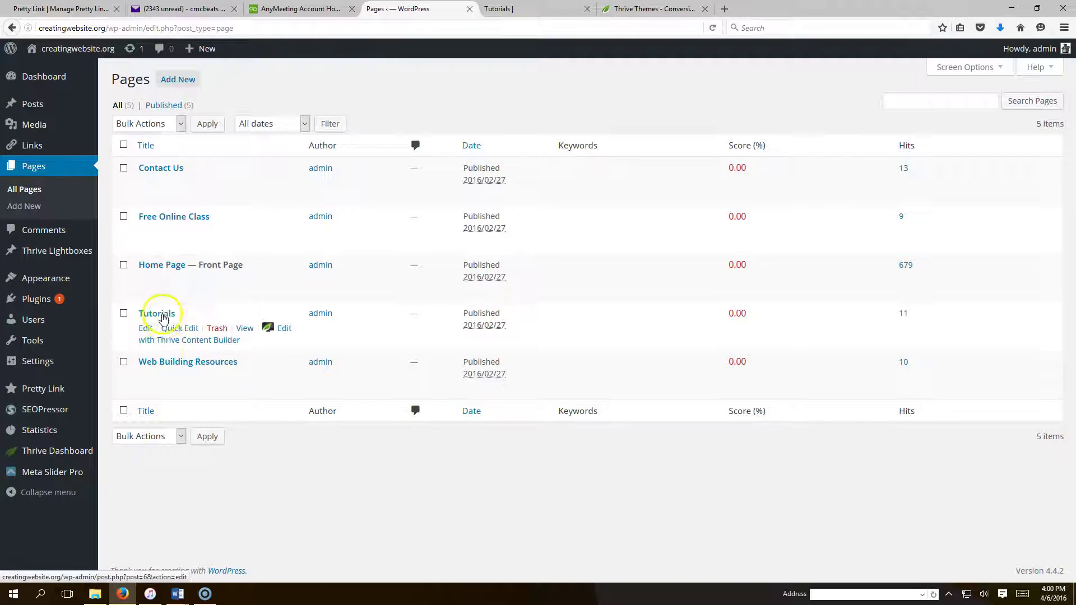
pyautogui.click(146, 329)
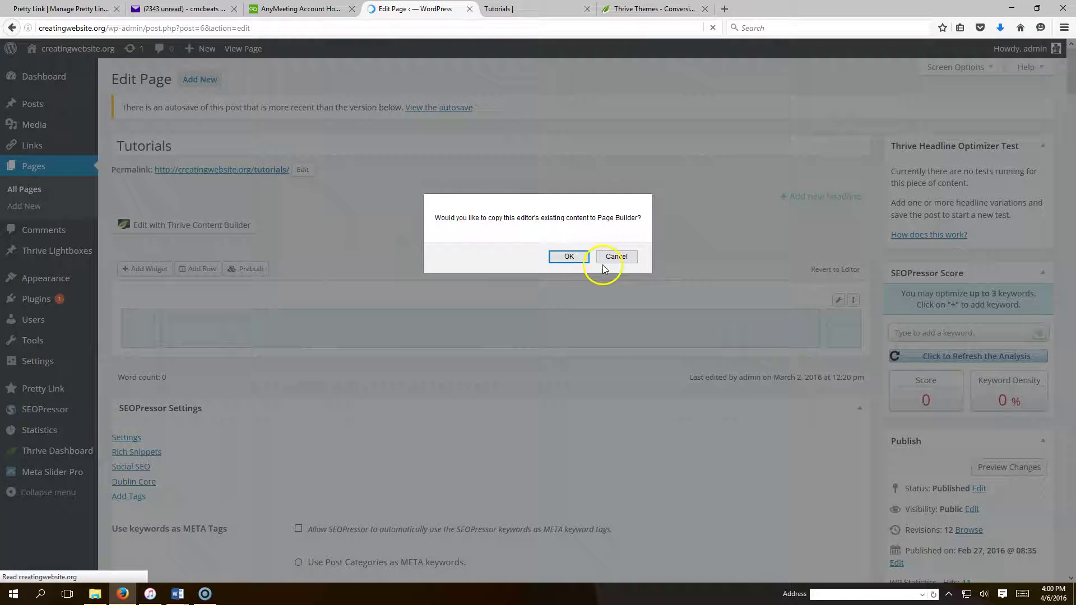
pyautogui.press('Return')
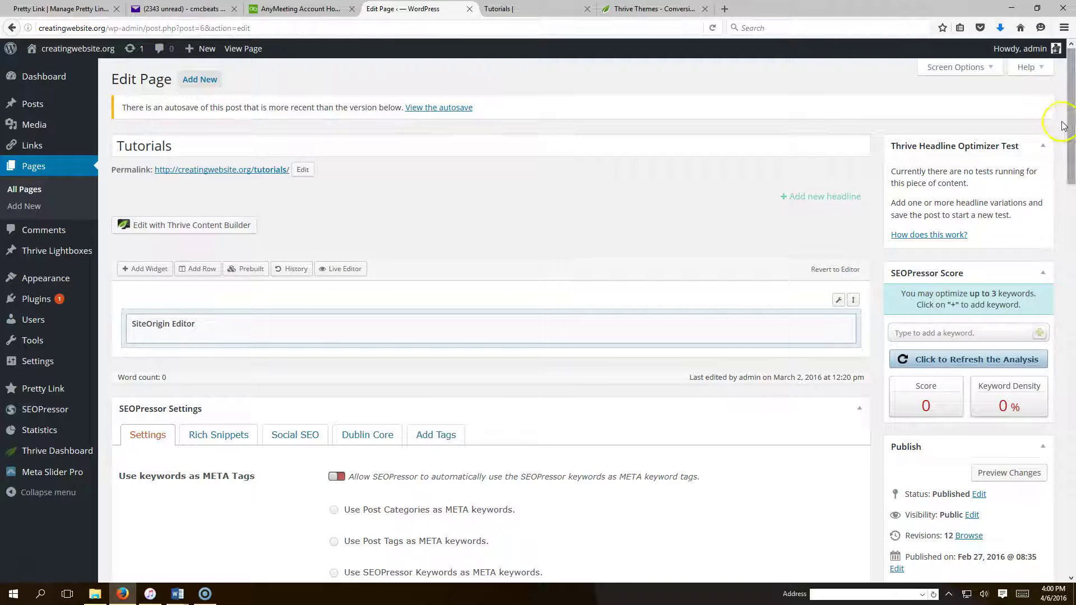
pyautogui.moveTo(1069, 118); pyautogui.dragTo(1072, 271)
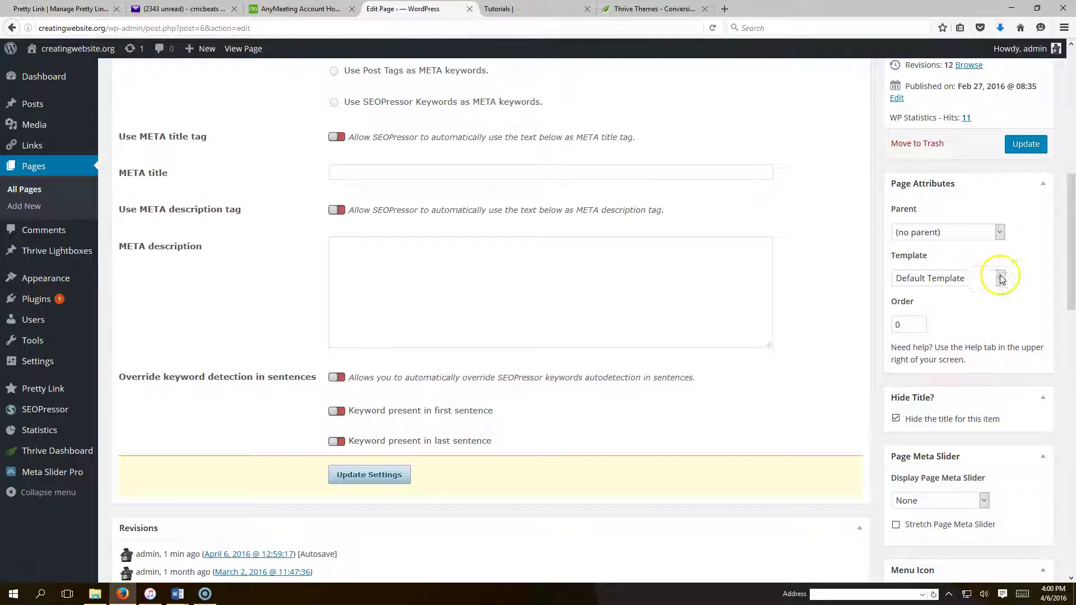
# Choose the Full Width Page template for Tutorials and update the page
pyautogui.click(1000, 277)
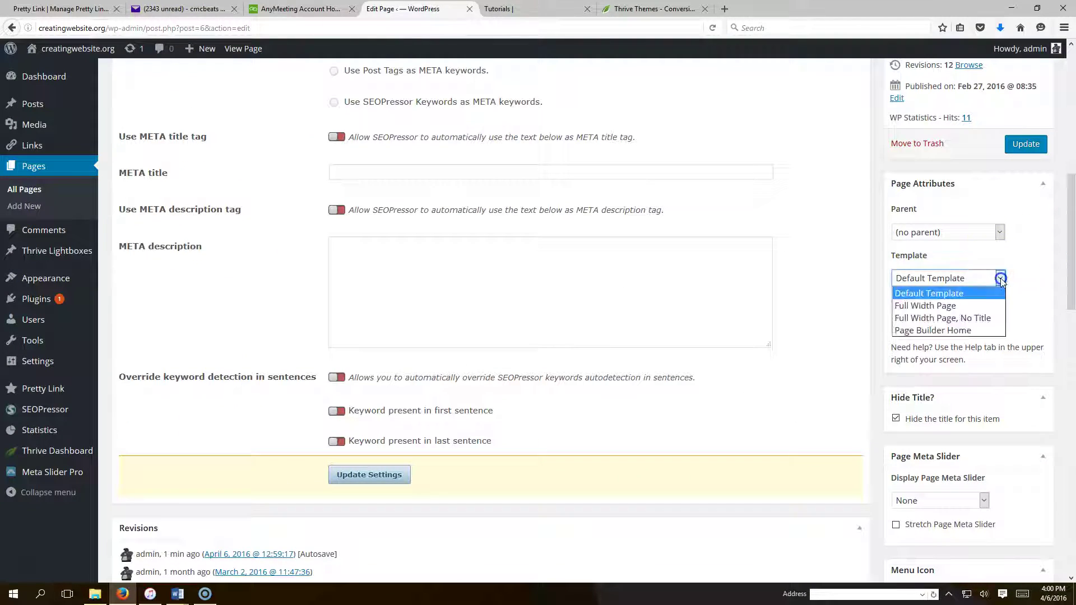
pyautogui.click(982, 305)
pyautogui.click(1026, 145)
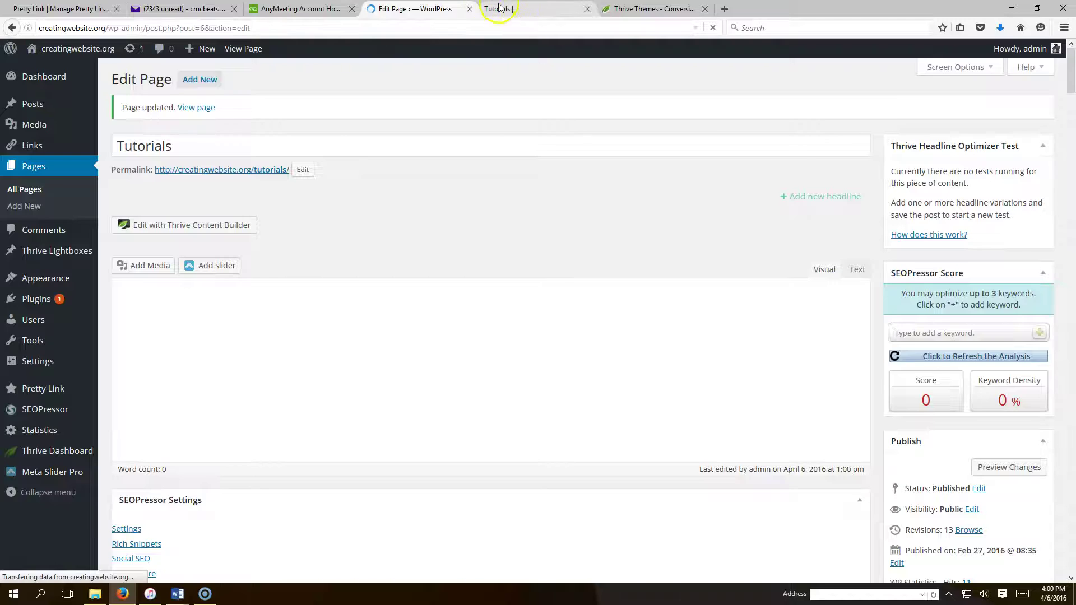
# Reload the Tutorials preview to show the sidebar-free grid of six larger video thumbnails
pyautogui.click(499, 9)
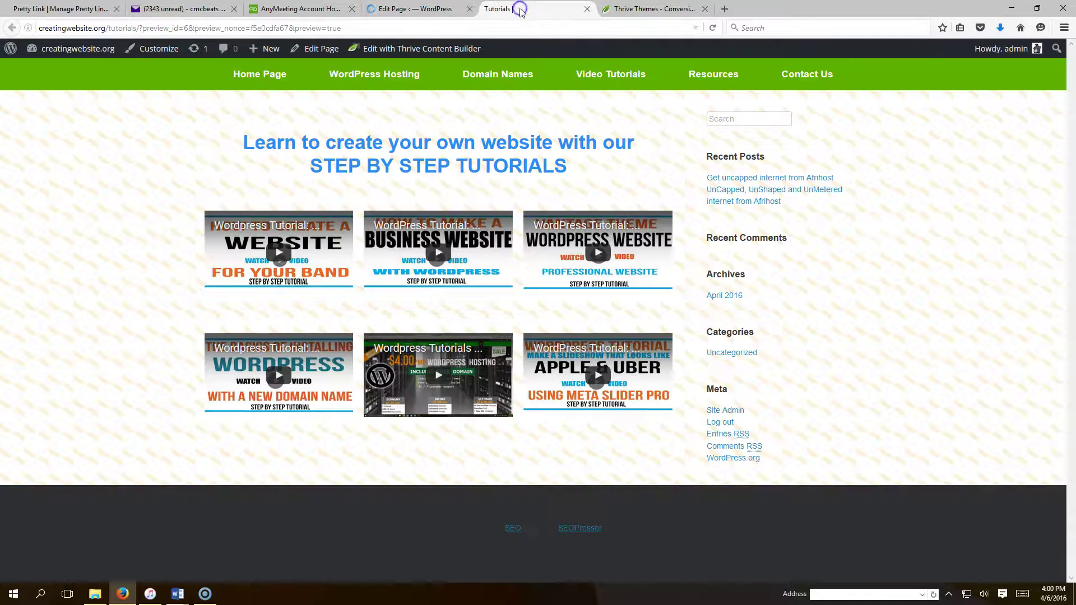
pyautogui.click(712, 31)
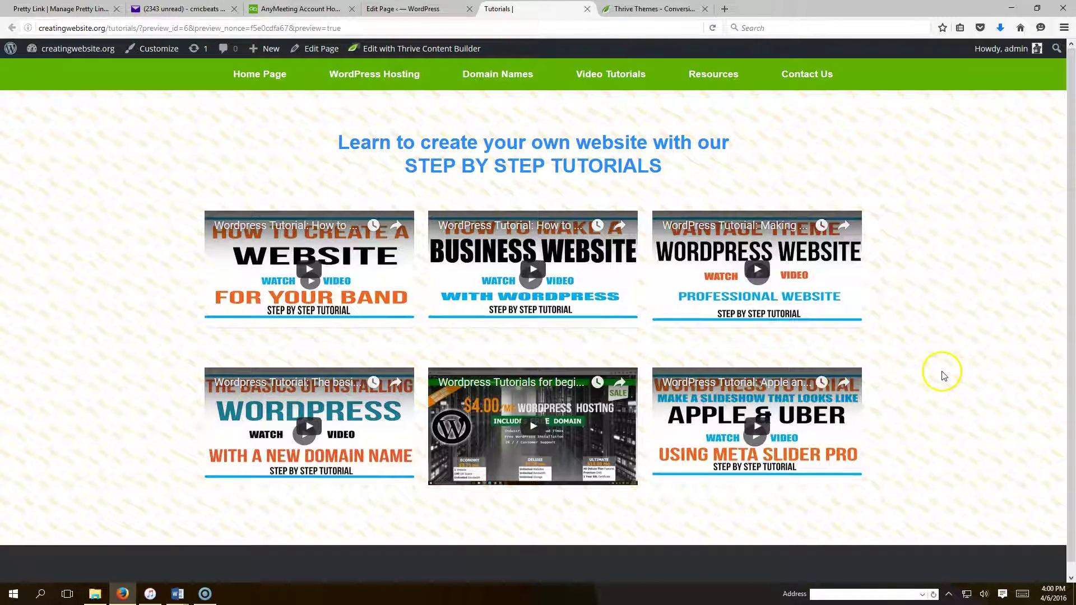
pyautogui.click(733, 215)
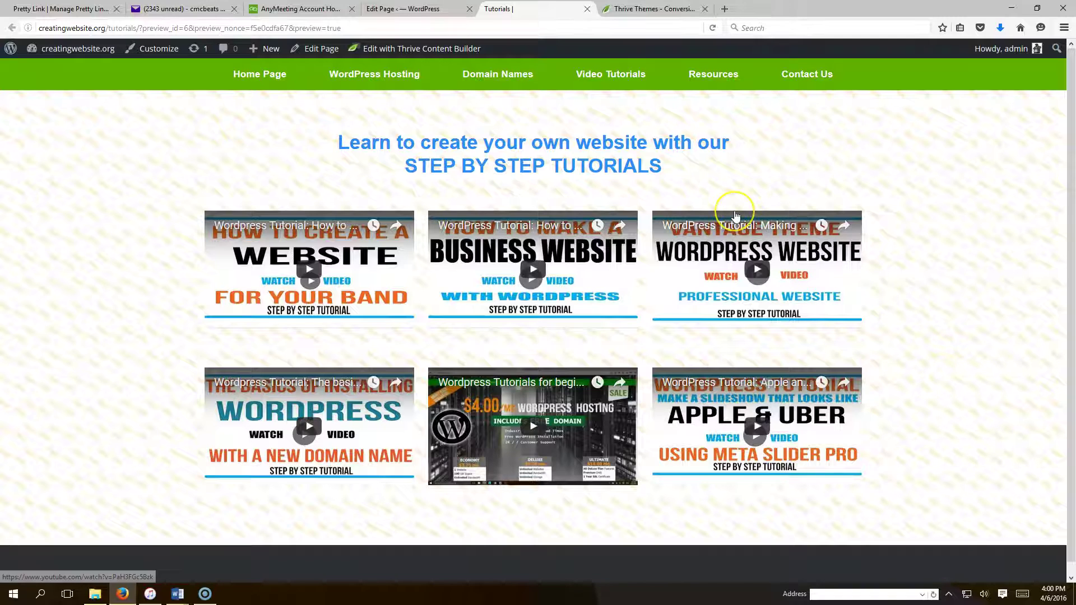